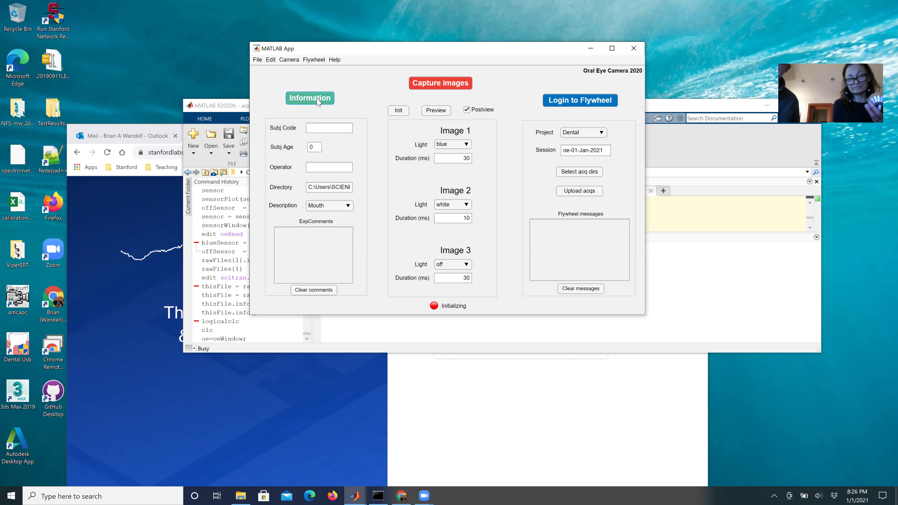
# Enter subject code 999 and the operator's initials in the subject information.
pyautogui.click(326, 128)
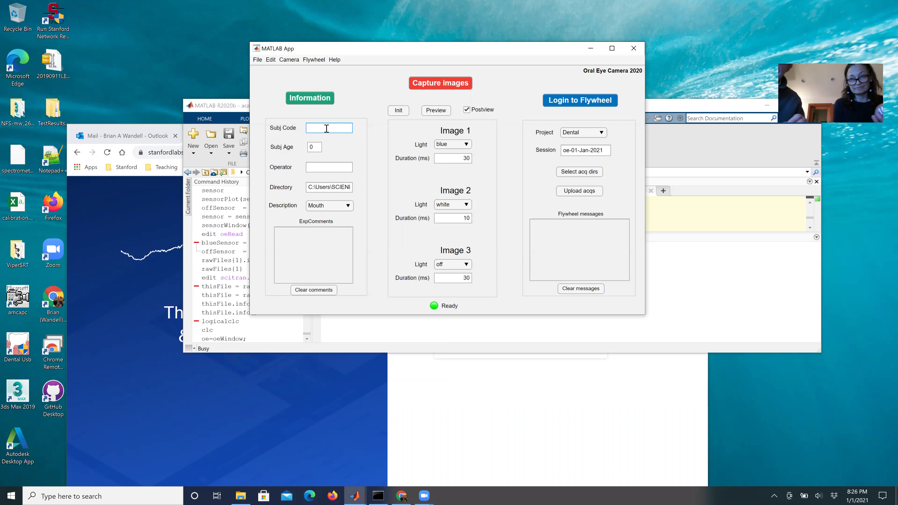
pyautogui.write('999')
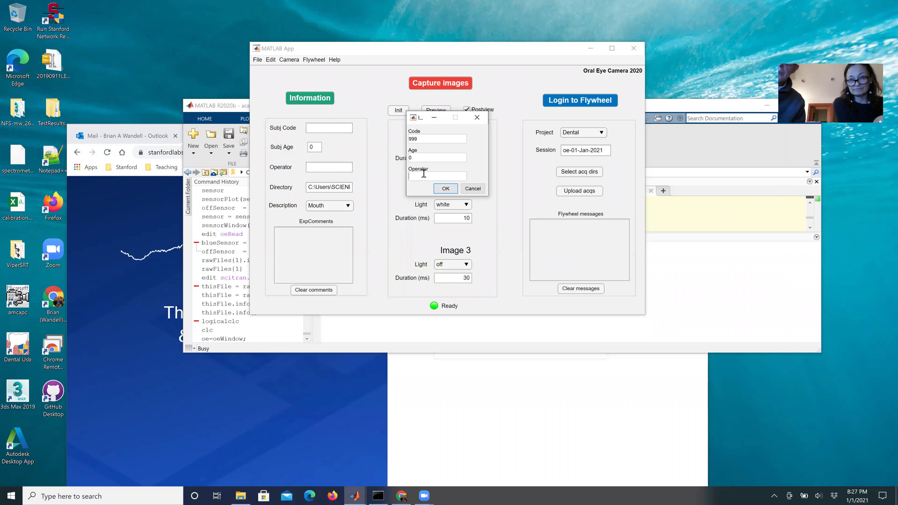
pyautogui.write('bw')
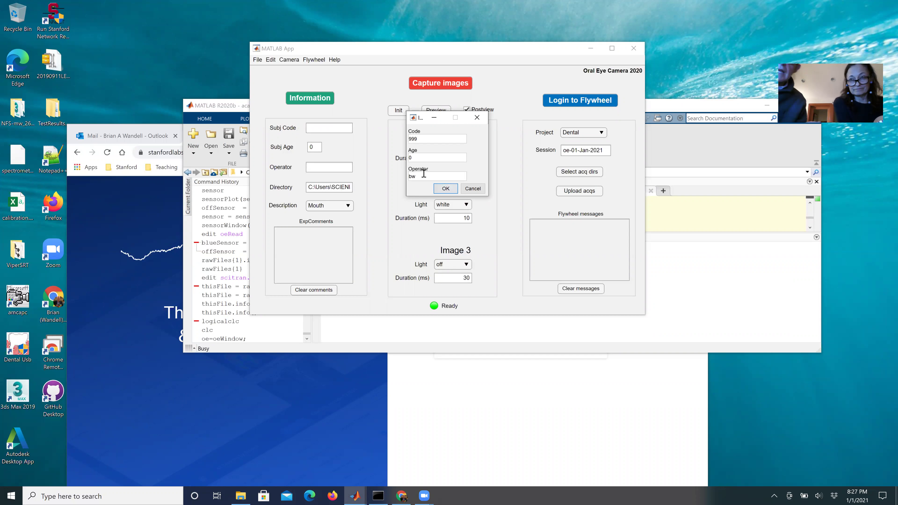
pyautogui.press('Return')
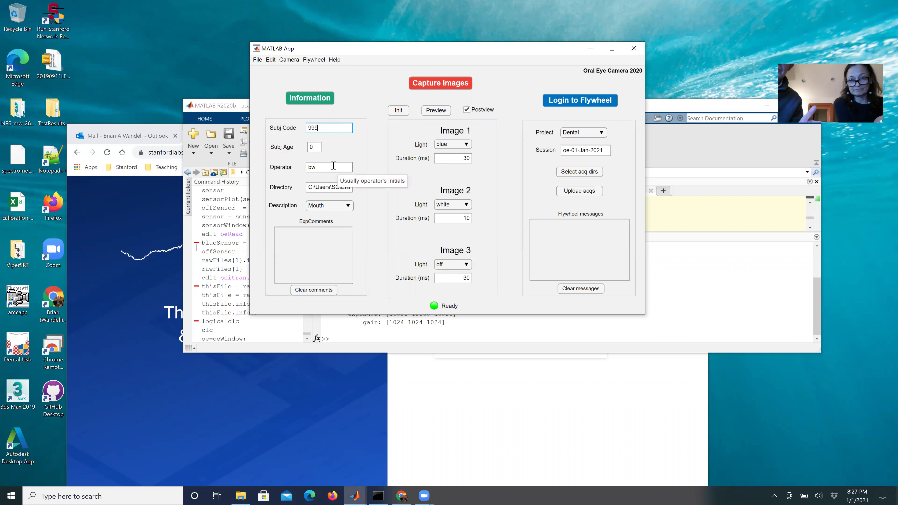
# Set the acquisition description to Test.
pyautogui.moveTo(327, 186)
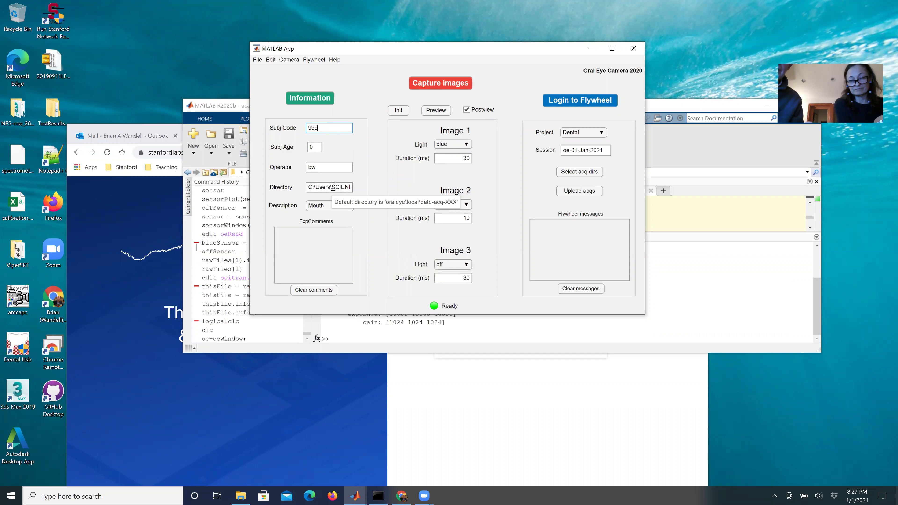
pyautogui.click(326, 206)
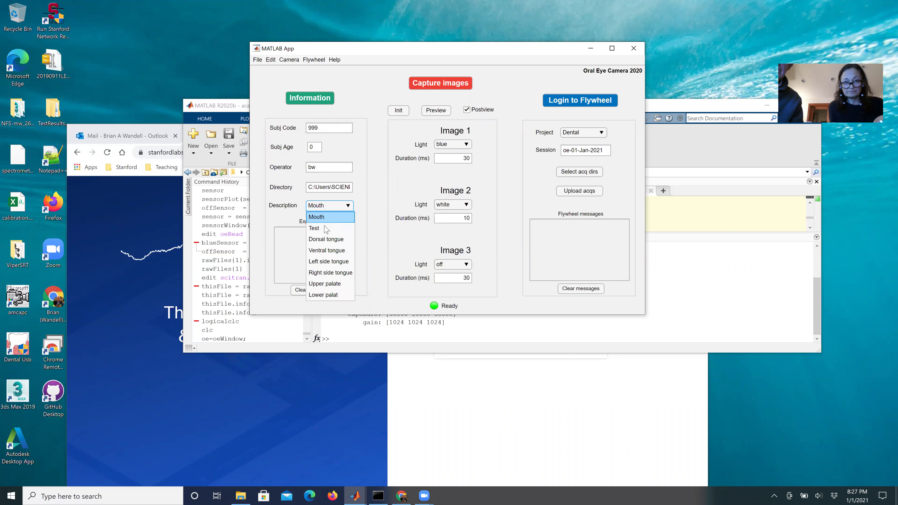
pyautogui.click(326, 229)
pyautogui.click(332, 206)
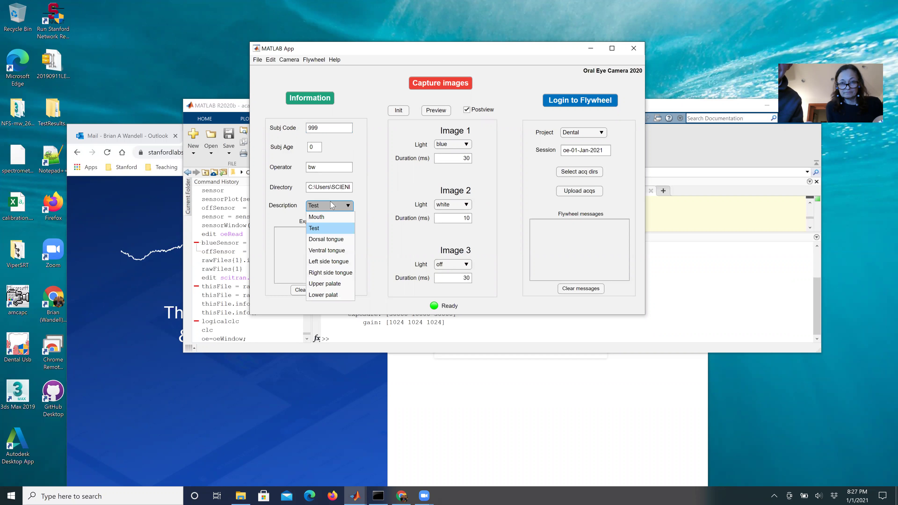
pyautogui.click(330, 233)
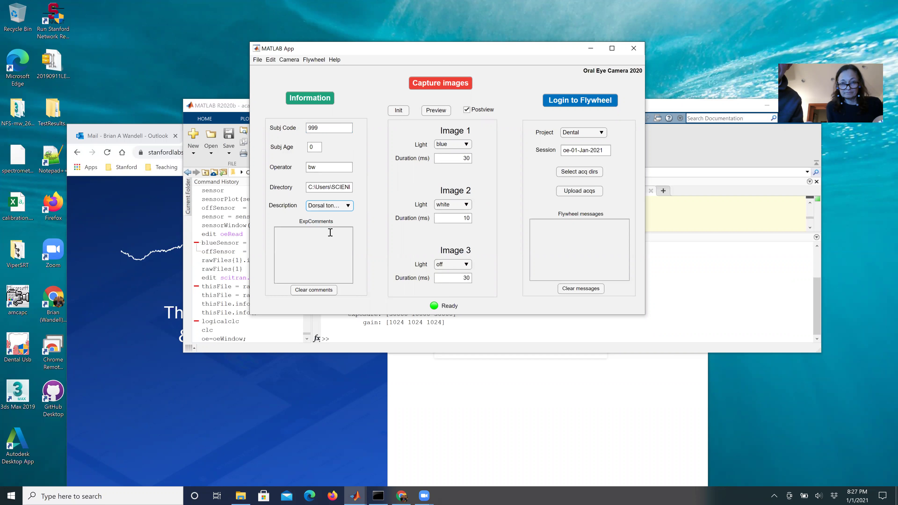
pyautogui.click(330, 208)
pyautogui.click(326, 228)
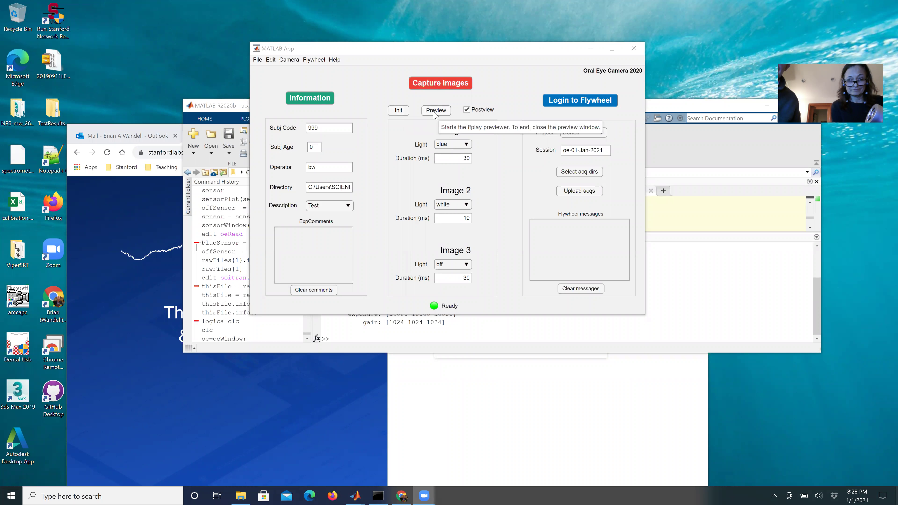
# Turn off Postview, then check the live camera preview and capture the image set.
pyautogui.click(467, 111)
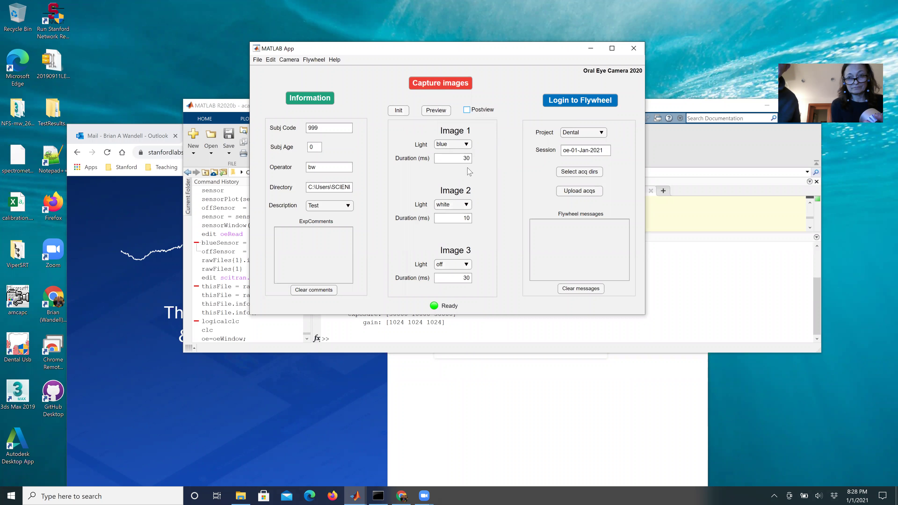
pyautogui.click(435, 111)
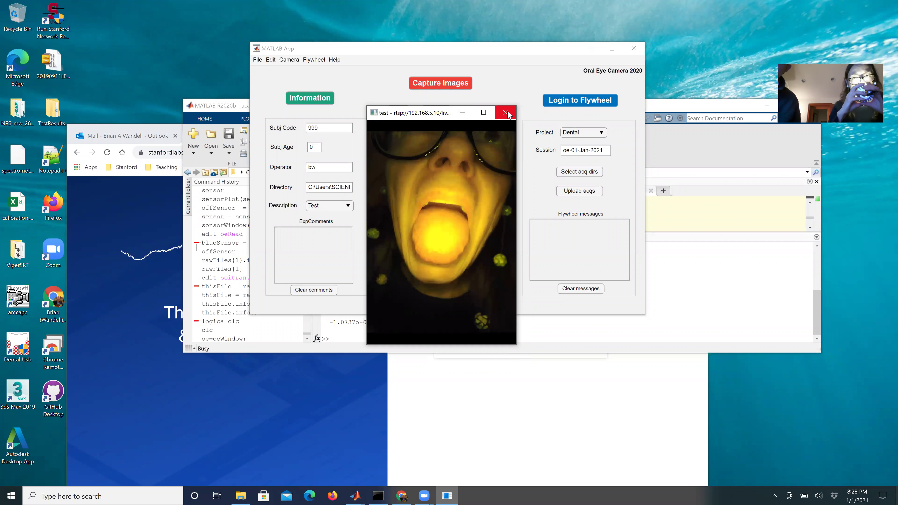
pyautogui.click(506, 113)
pyautogui.click(459, 87)
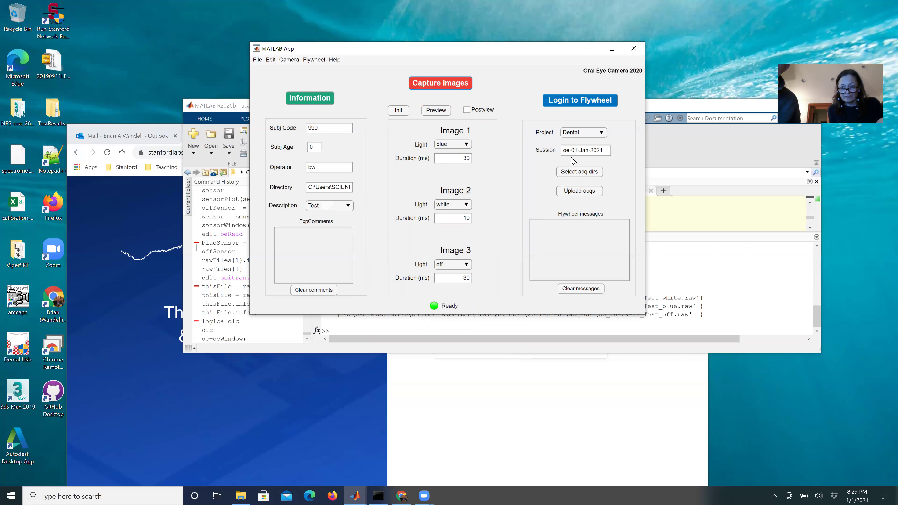
# Log in to Flywheel for the Dental project and select the acquisition directory acq-001.
pyautogui.click(583, 102)
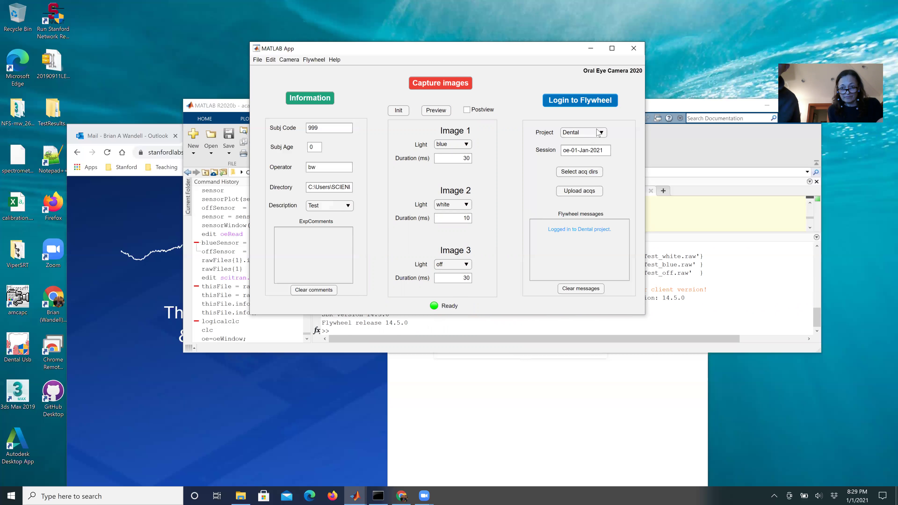
pyautogui.click(585, 173)
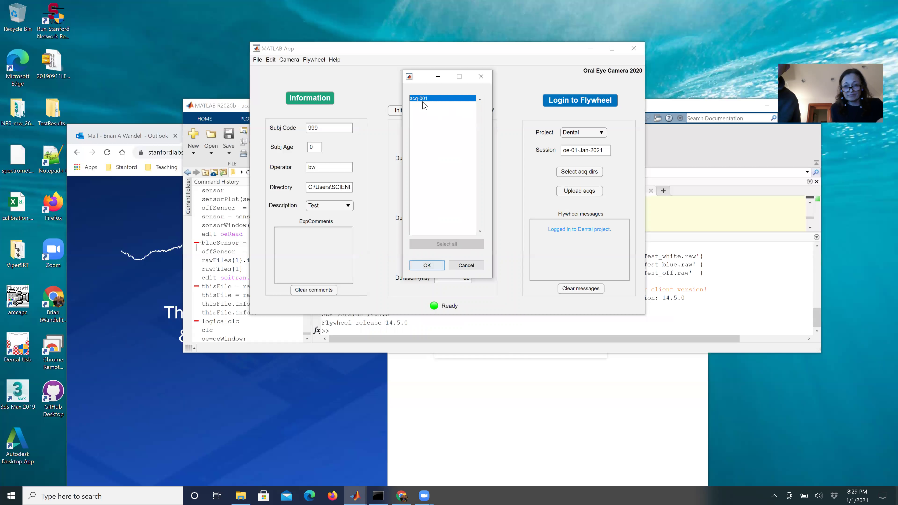
pyautogui.click(428, 266)
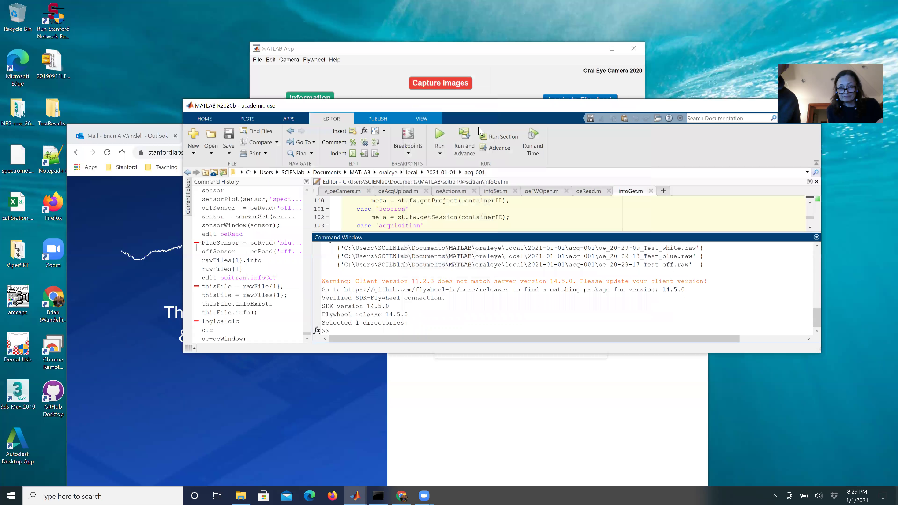
# Return to the Oral Eye Camera window, upload the selected acquisition and read through the Flywheel messages.
pyautogui.click(516, 87)
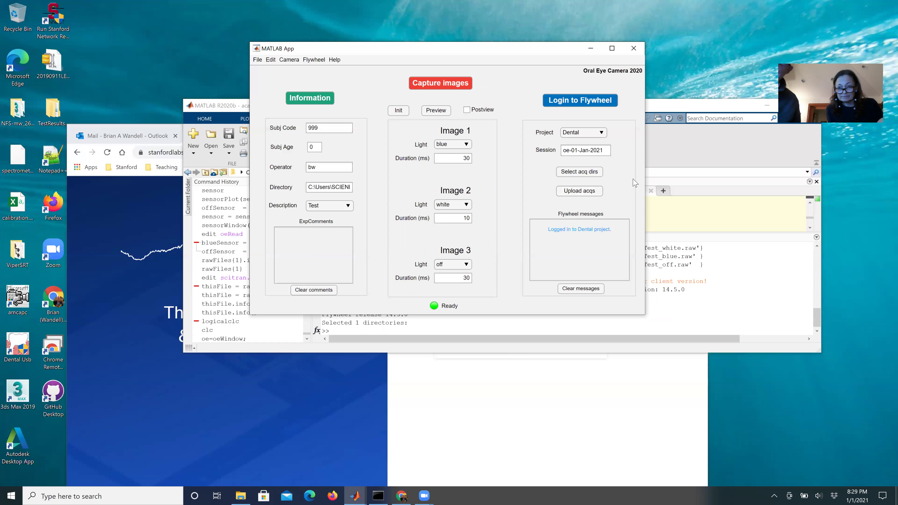
pyautogui.click(584, 195)
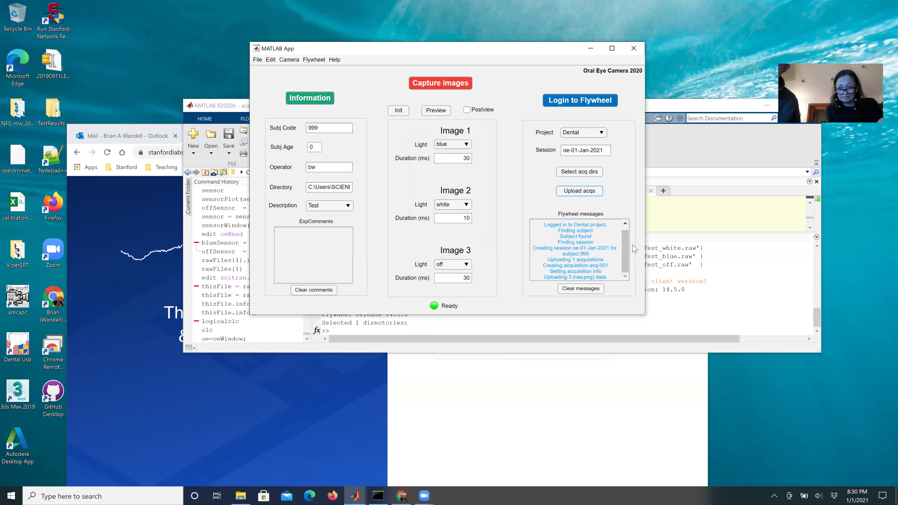
pyautogui.click(625, 252)
pyautogui.scroll(-1, 628, 265)
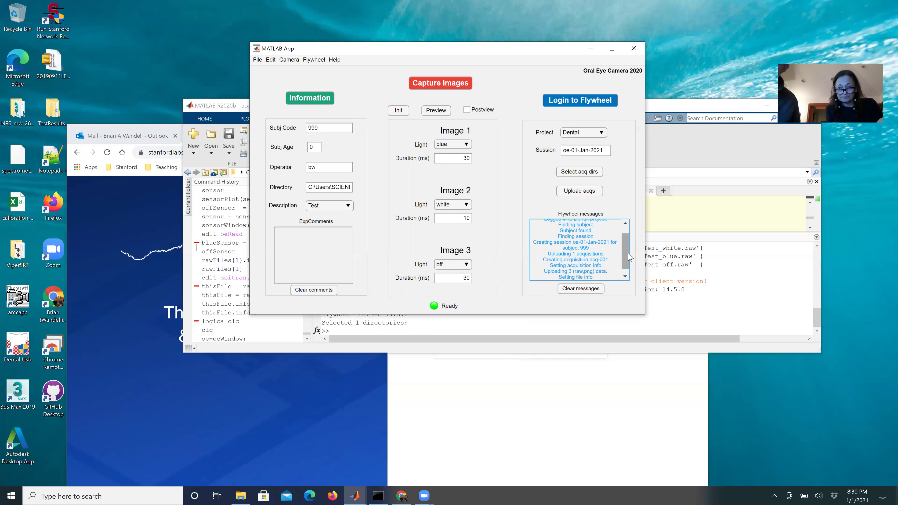
pyautogui.moveTo(628, 255); pyautogui.dragTo(620, 268)
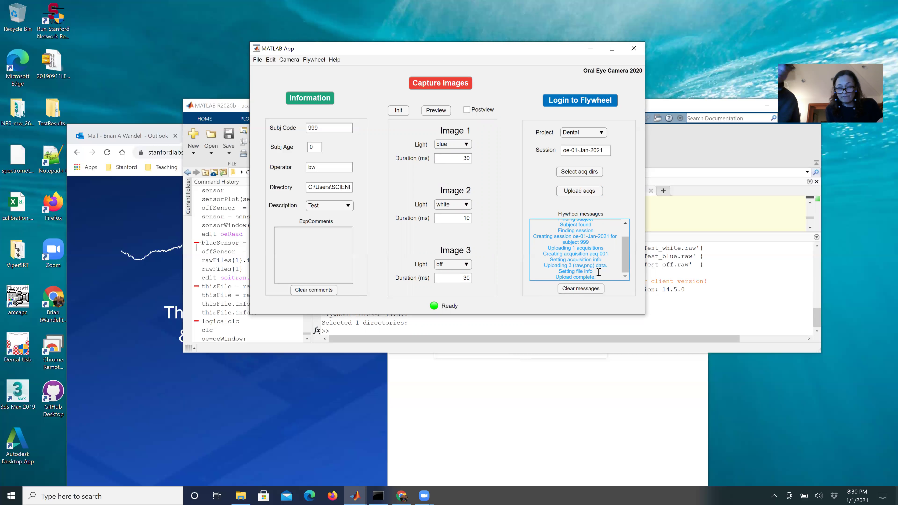
# Switch to Chrome, move its window higher on the desktop and sign in to Flywheel with the first listed Google account.
pyautogui.click(533, 388)
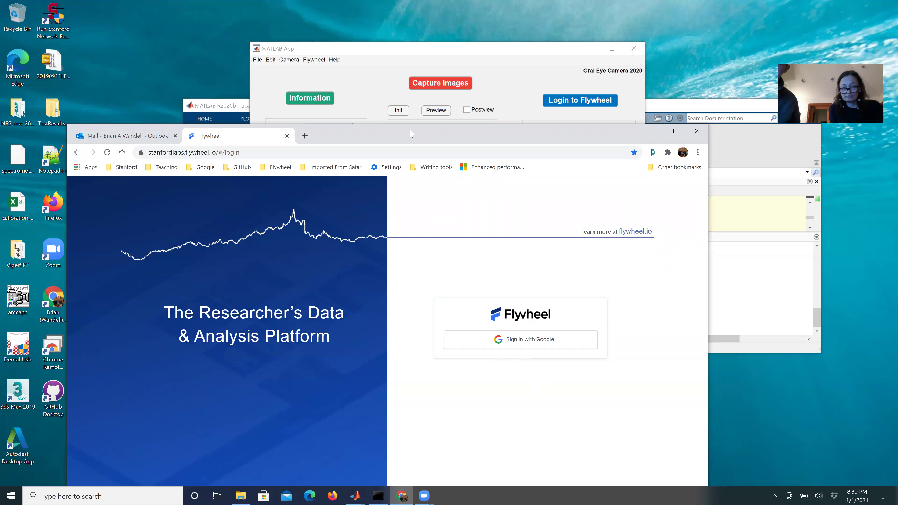
pyautogui.moveTo(410, 133); pyautogui.dragTo(468, 26)
pyautogui.click(592, 234)
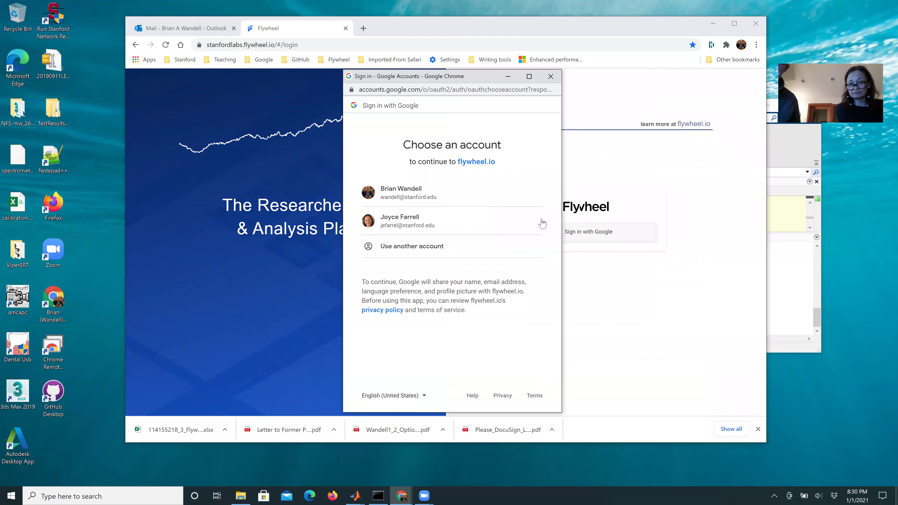
pyautogui.click(434, 191)
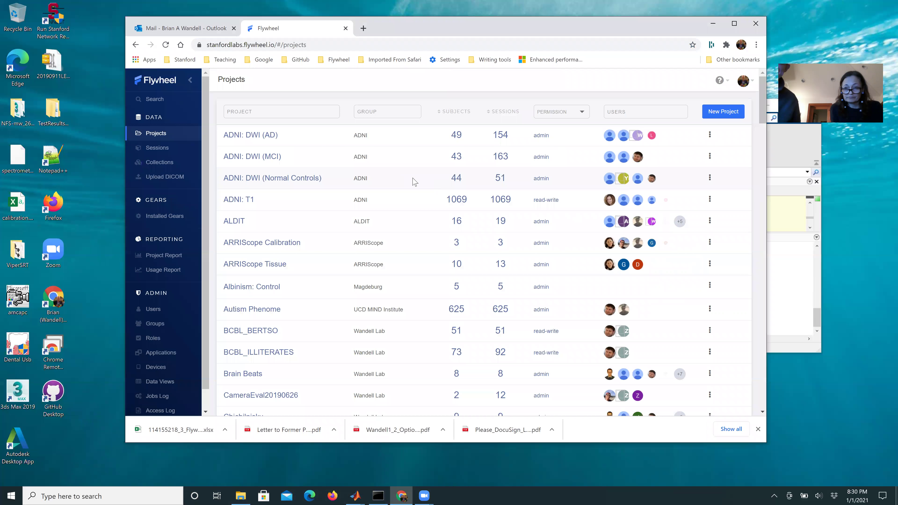
# Filter the projects by "dental", open the Dental project and show its sessions grouped by subject.
pyautogui.click(296, 111)
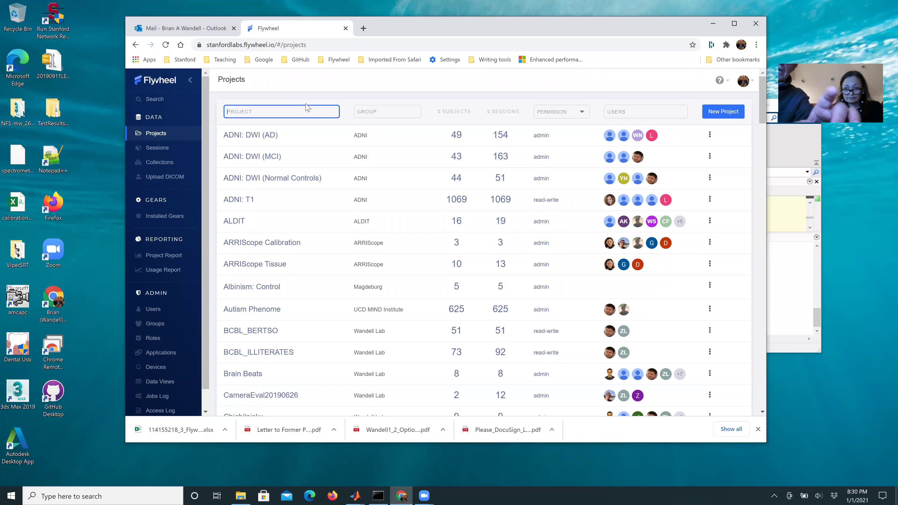
pyautogui.write('dental')
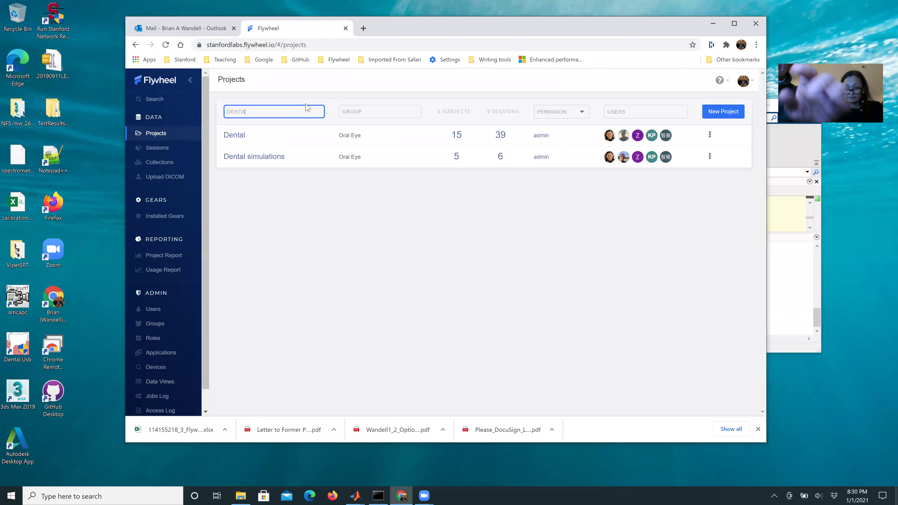
pyautogui.click(239, 137)
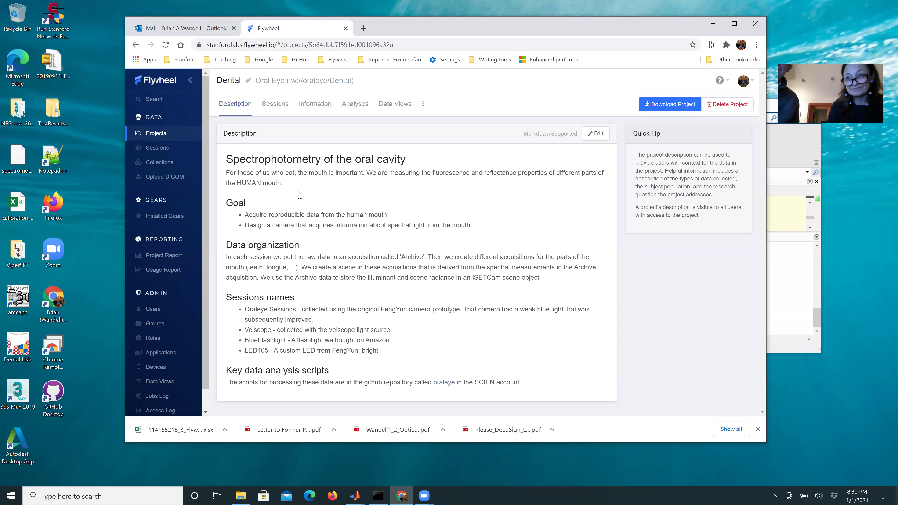
pyautogui.click(271, 107)
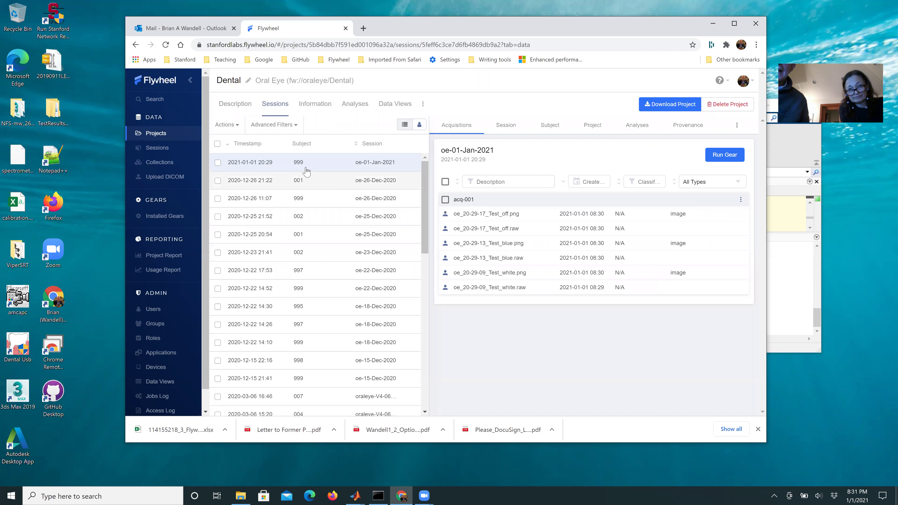
pyautogui.click(420, 126)
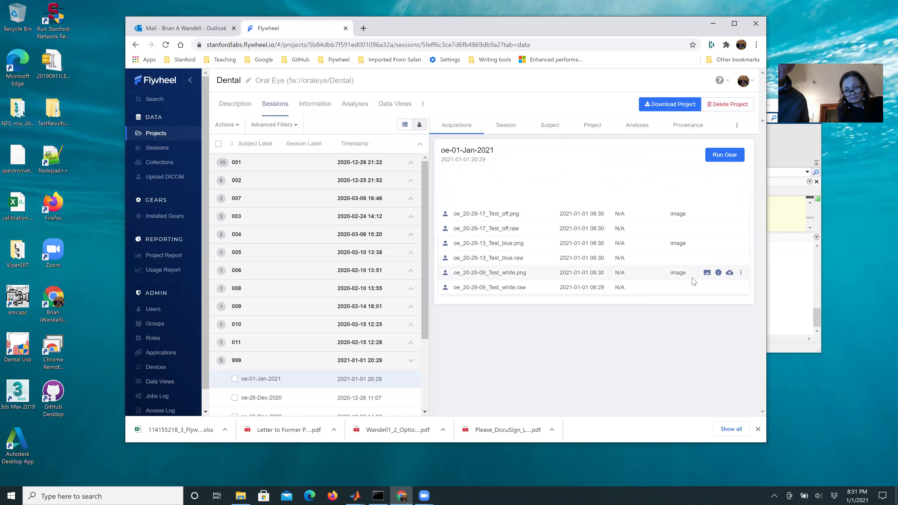
# View the white-light image oe_20-29-09_Test_white.png from acq-001, then close the viewer.
pyautogui.click(707, 275)
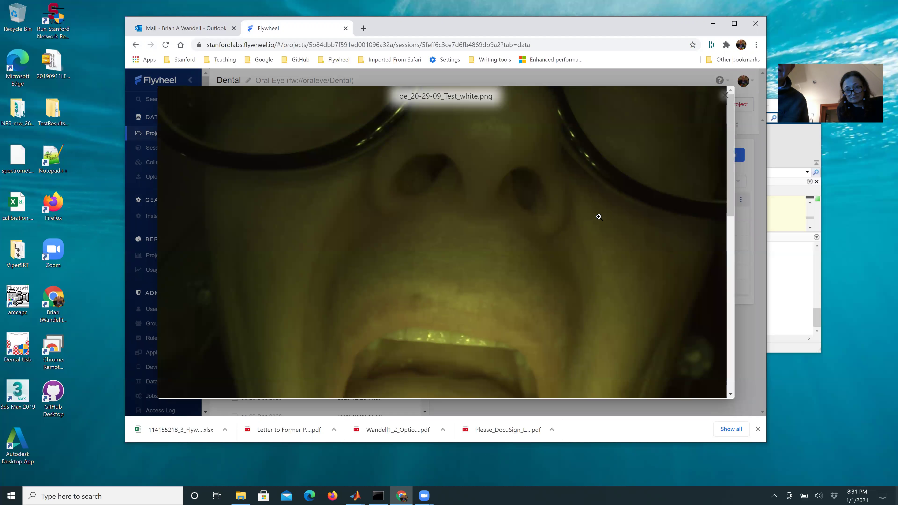
pyautogui.scroll(-6, 599, 217)
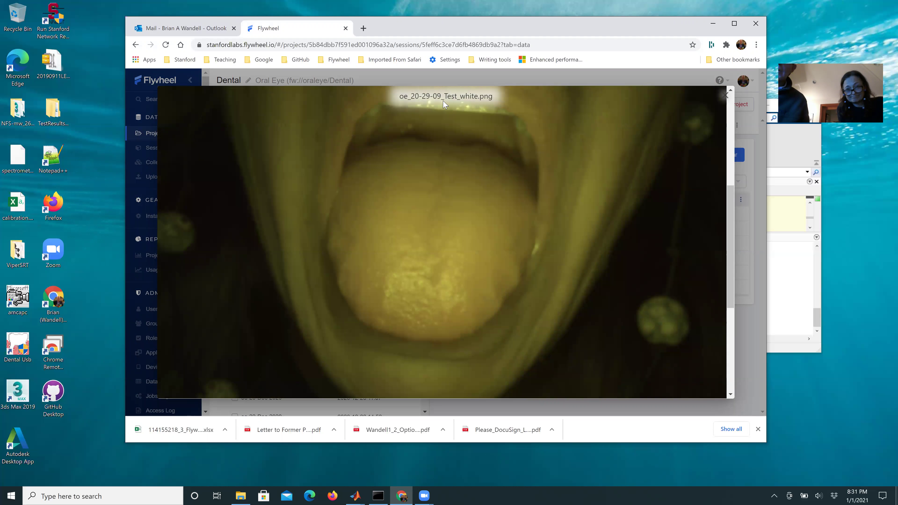
pyautogui.click(725, 98)
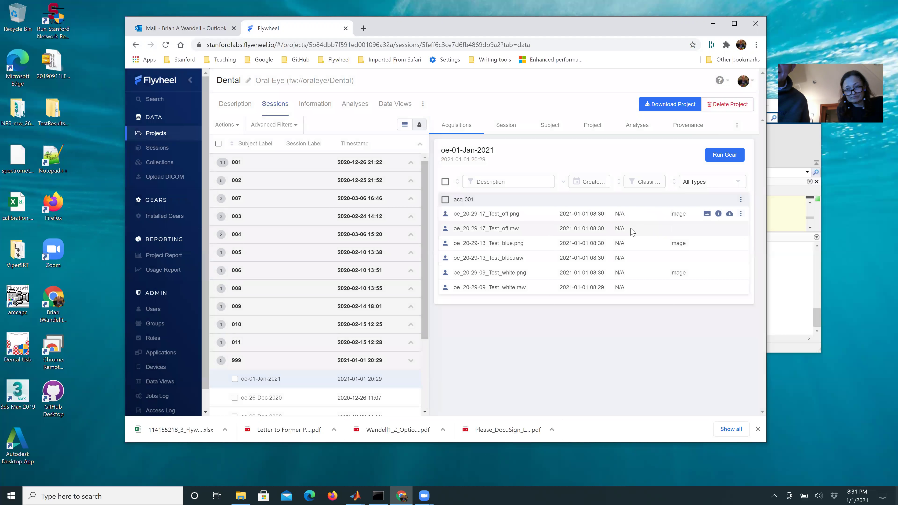
# Examine the blue-light image oe_20-29-13_Test_blue.png from acq-001 over its full height, then close the viewer.
pyautogui.click(707, 244)
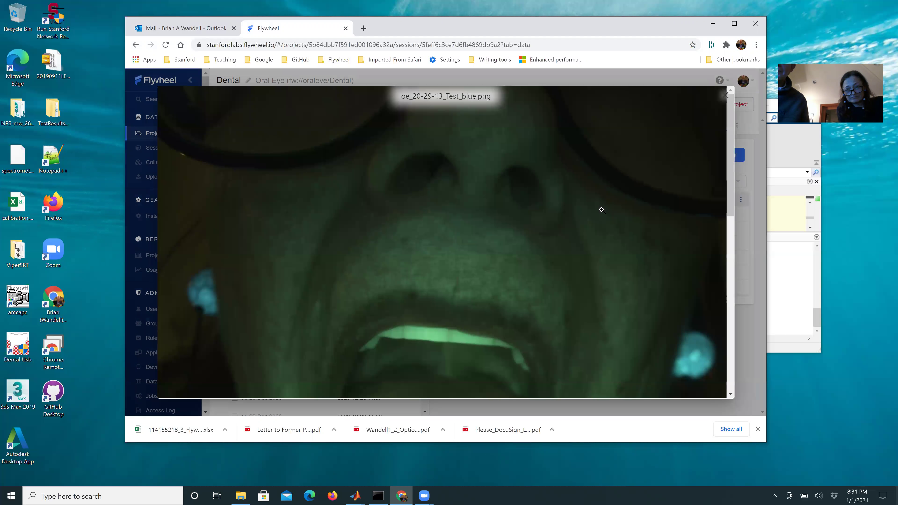
pyautogui.scroll(-1, 601, 212)
pyautogui.click(601, 210)
pyautogui.scroll(-1, 598, 210)
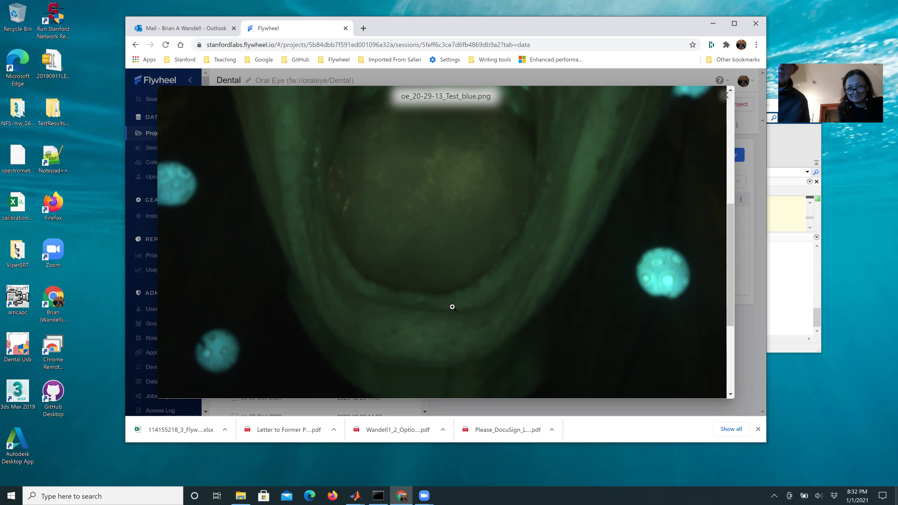
pyautogui.scroll(3, 463, 230)
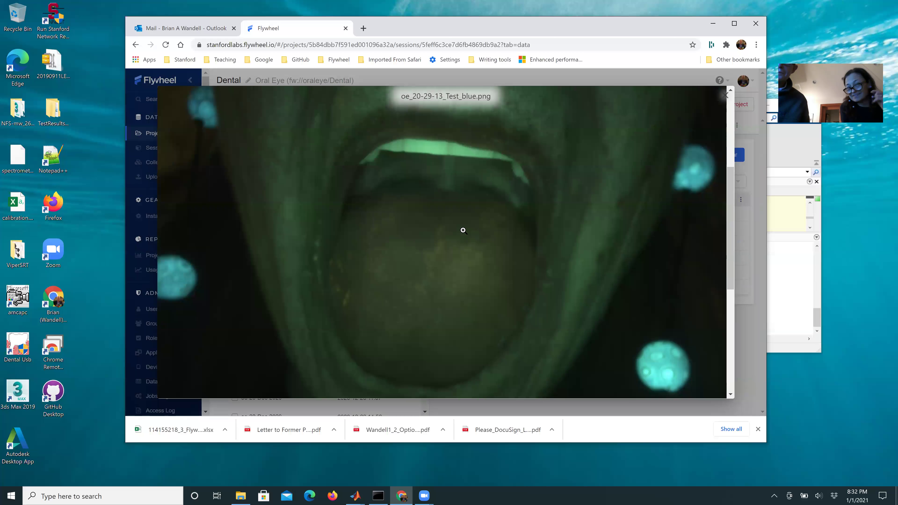
pyautogui.scroll(-3, 442, 233)
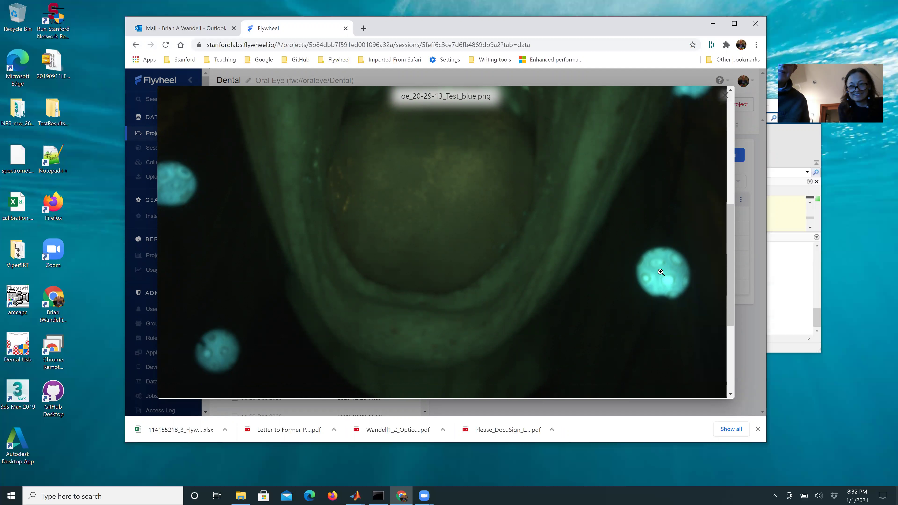
pyautogui.scroll(7, 661, 264)
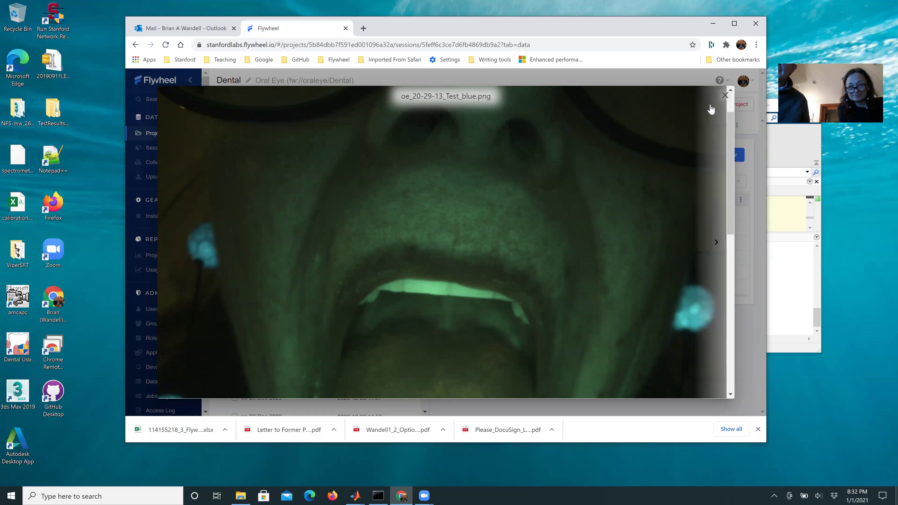
pyautogui.click(724, 97)
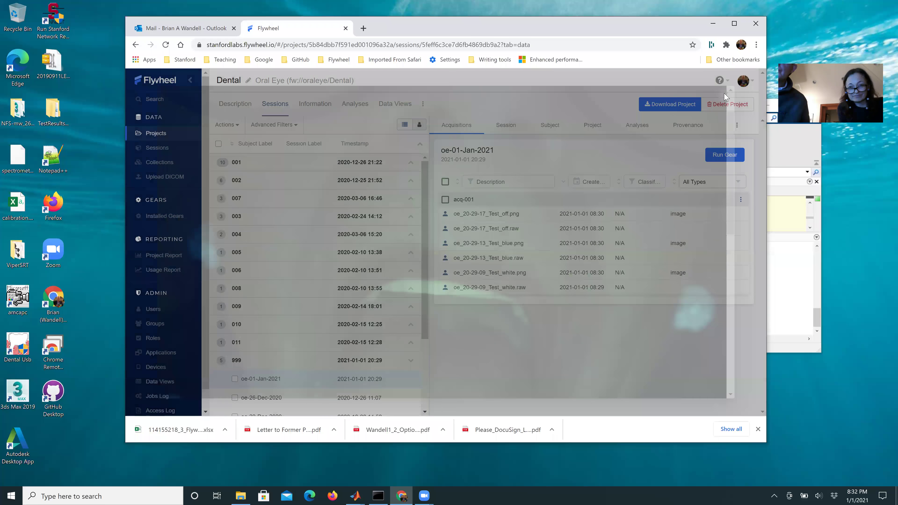